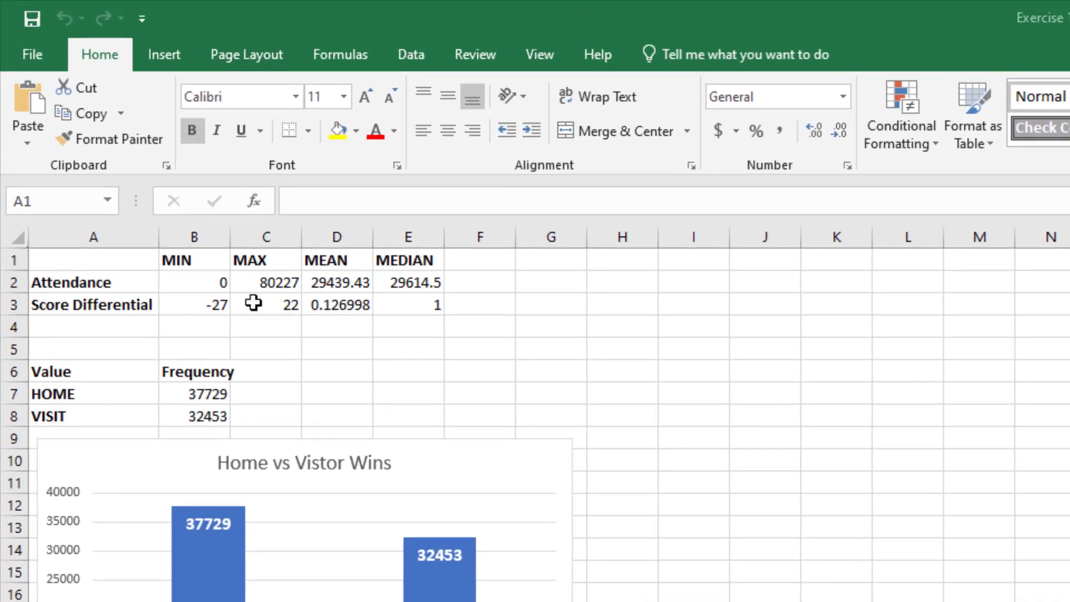
left_click(253, 303)
left_click_drag(114, 308, 289, 304)
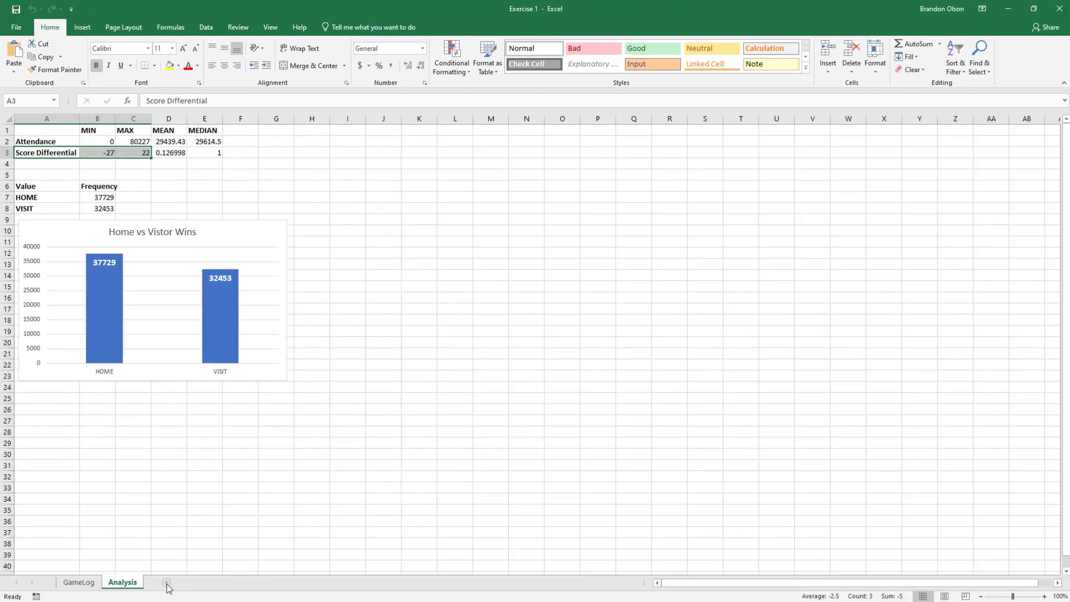
Add a new worksheet after the Analysis sheet and name it Histogram
left_click(165, 583)
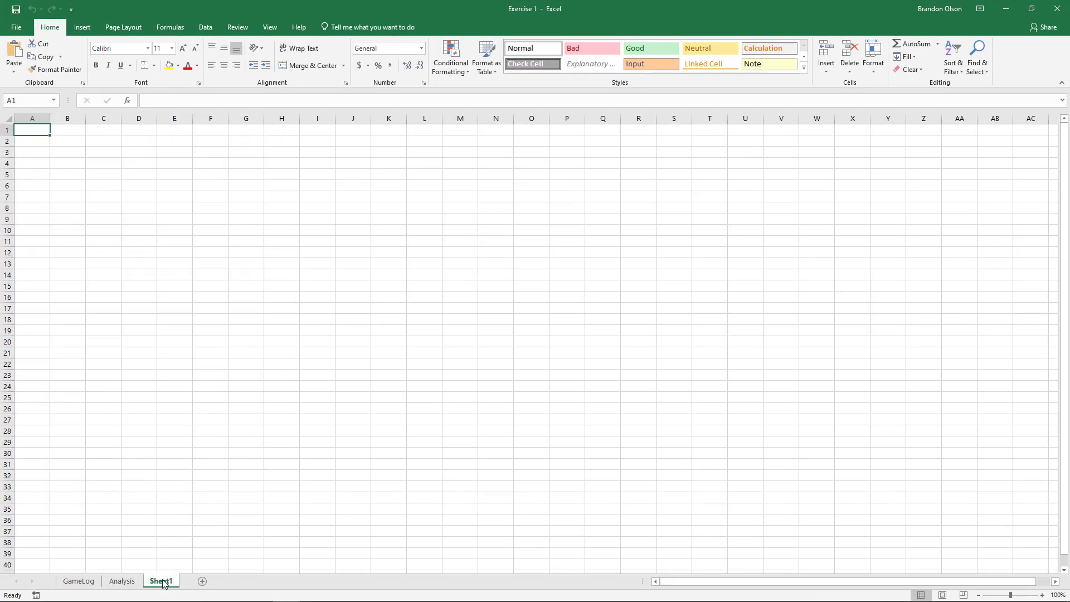
double_click(163, 582)
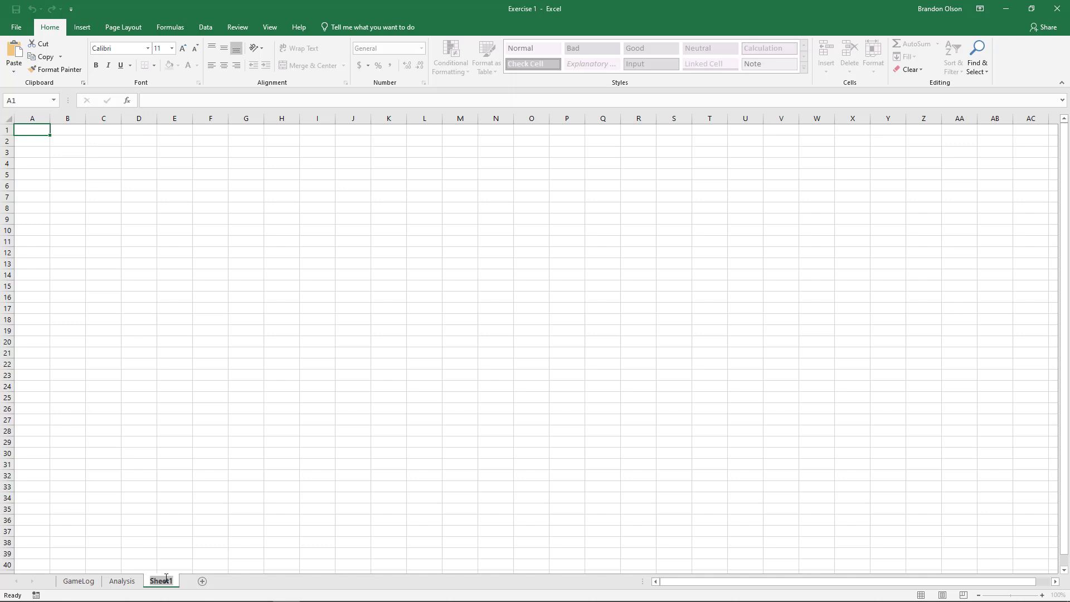
type("Histogram")
key("Return")
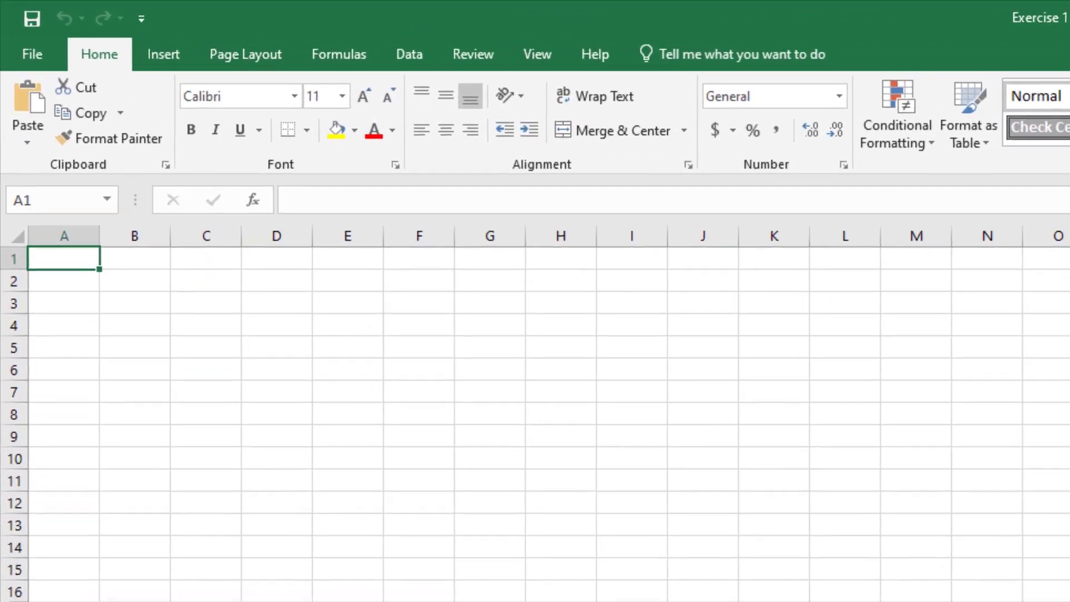
Enter the column header ScoreDiff in cell A1 of the Histogram sheet
type("S")
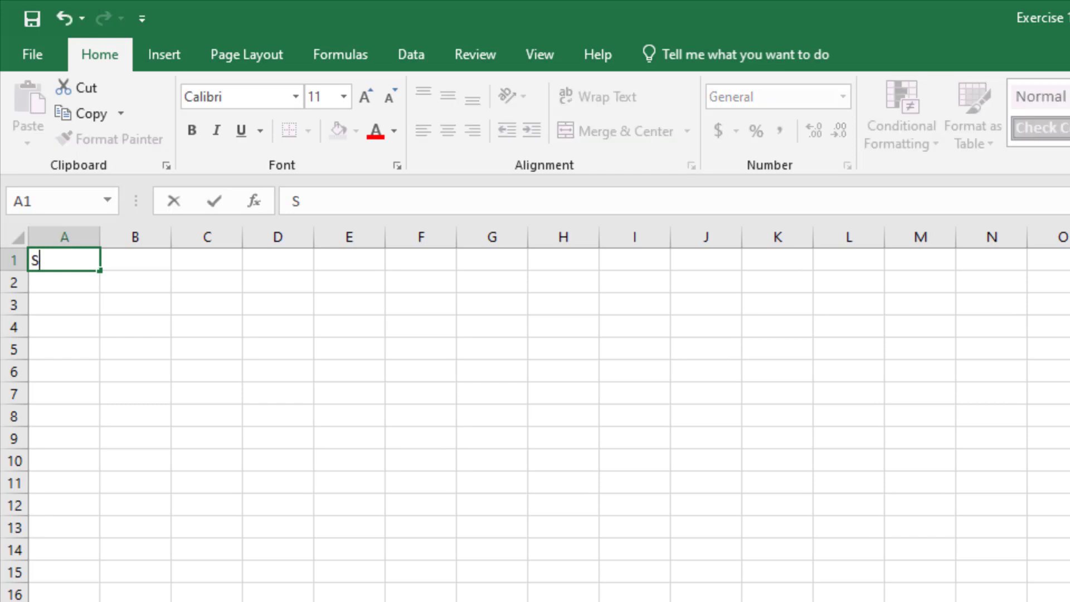
type("coreDif")
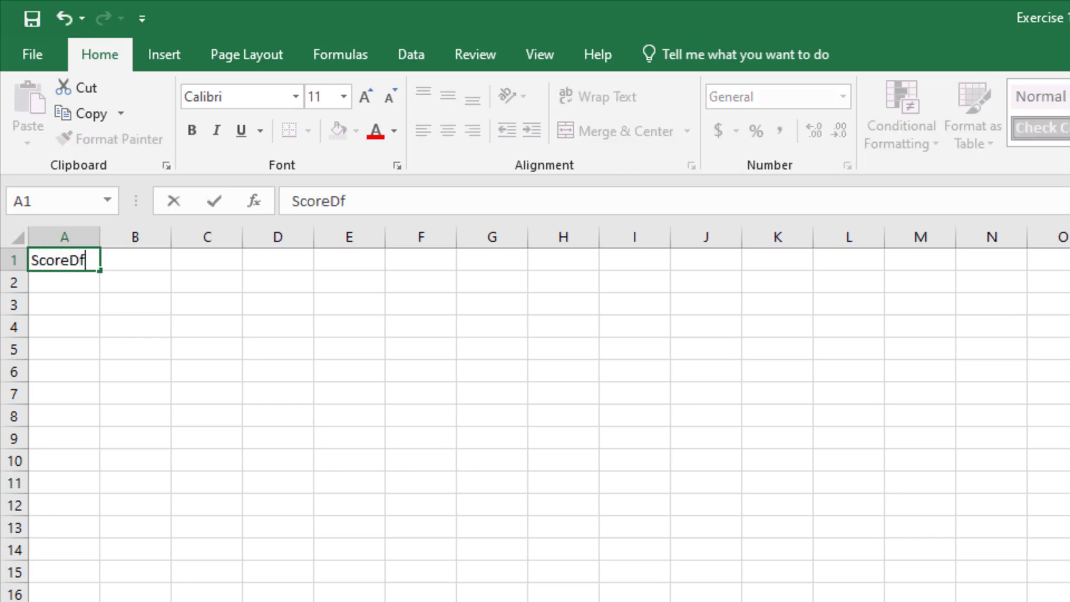
key("BackSpace")
type("iff")
key("Return")
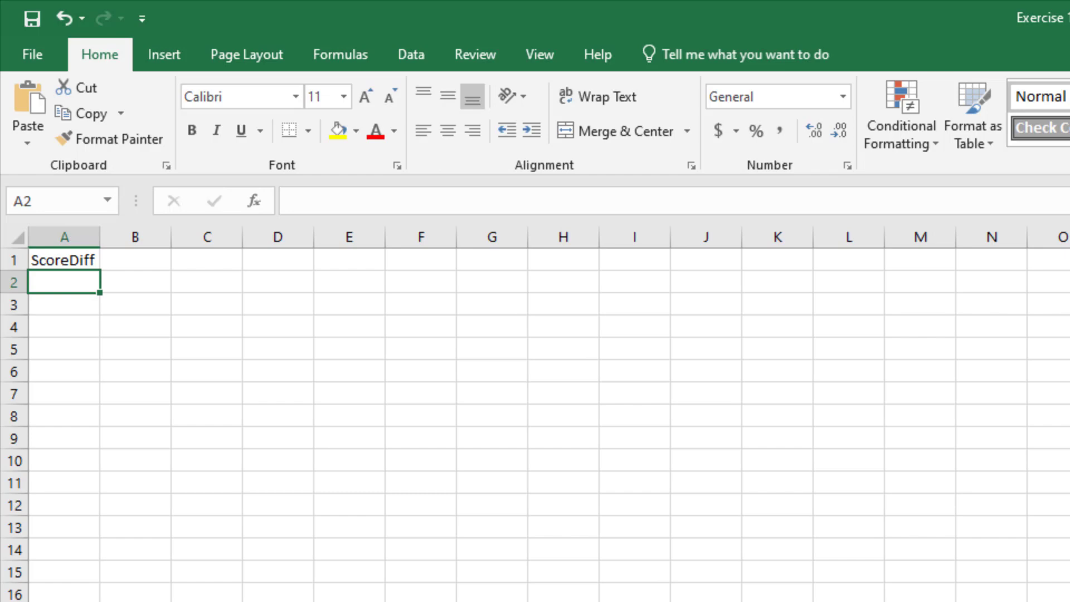
Enter the first two bin values under the header: -30 in A2 and -29 in A3
type("-30")
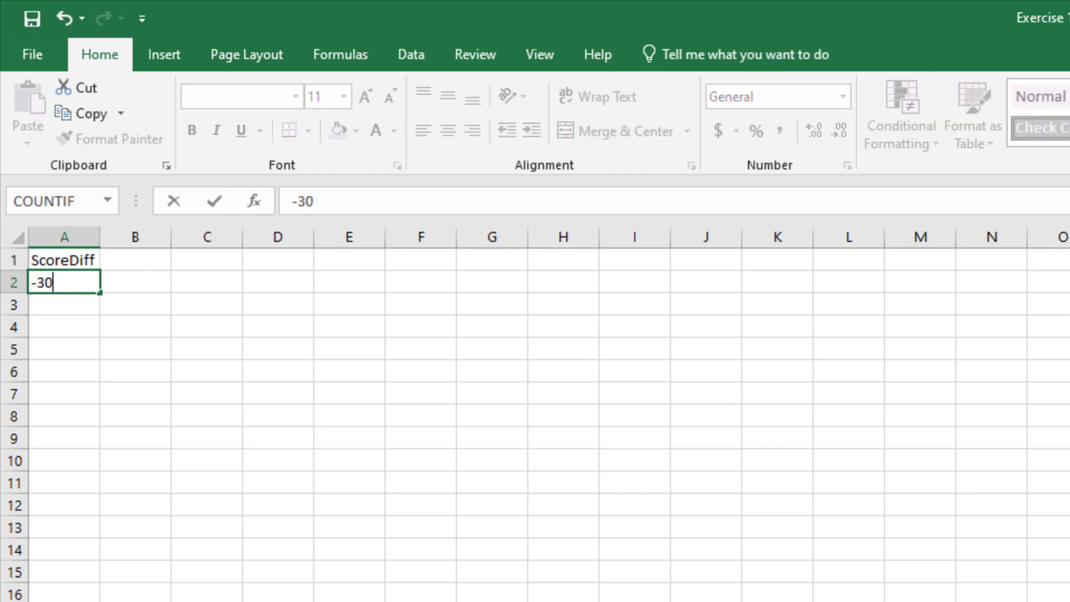
key("Return")
type("-29")
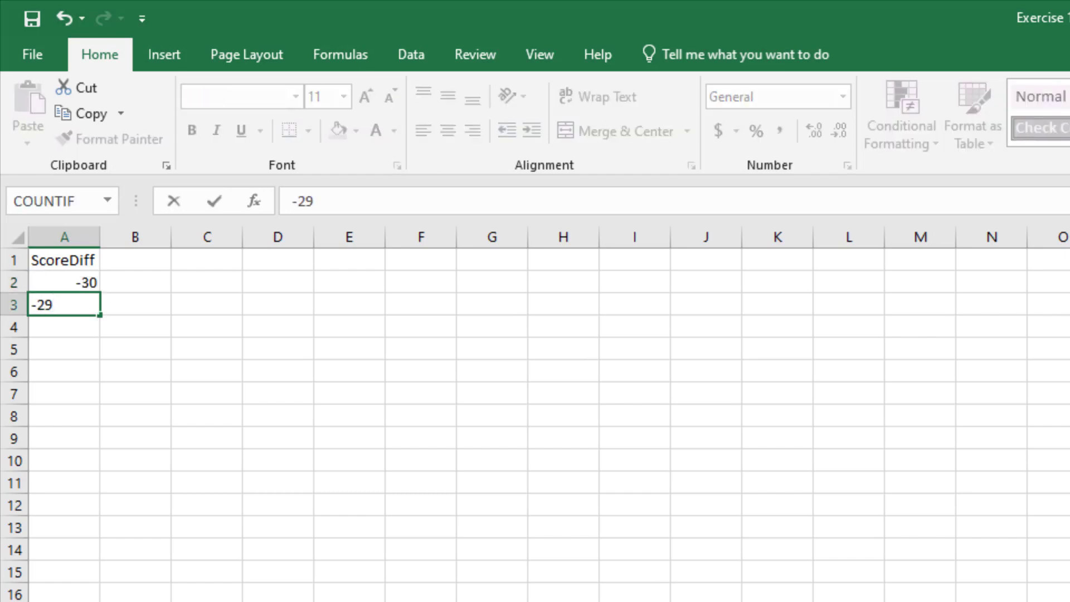
key("Return")
Extend the series from A2:A3 down column A until it reaches 30 in A62
key("Up")
key("Up")
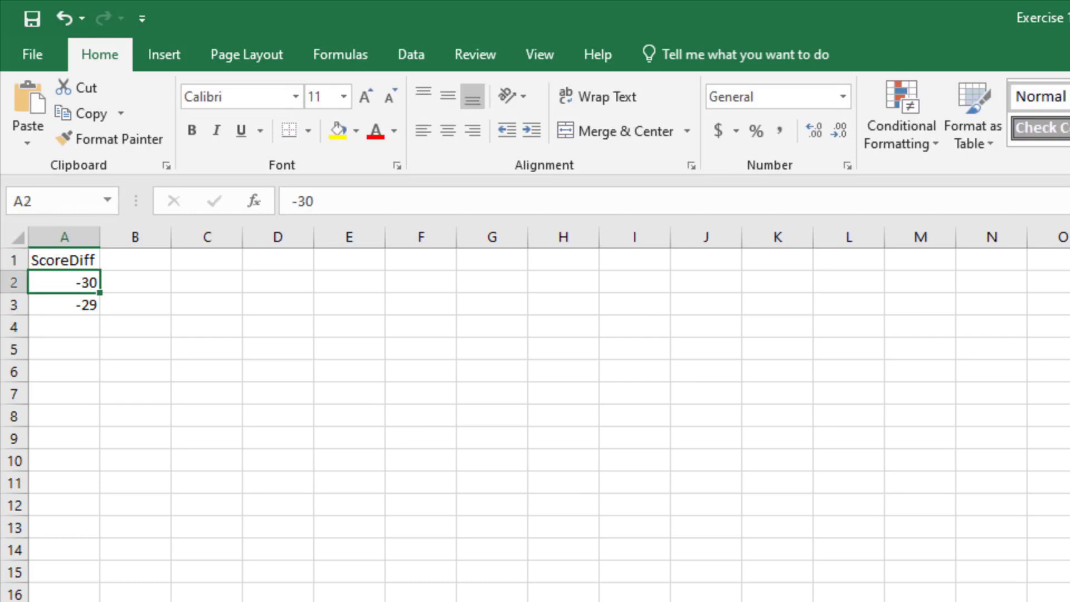
key("shift+Down")
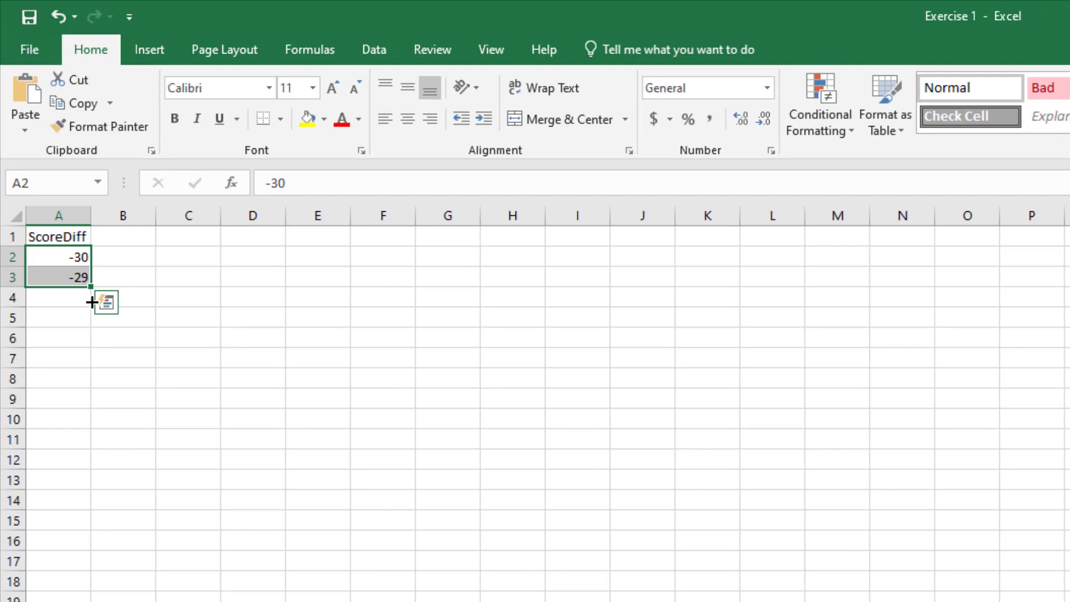
left_click_drag(92, 302, 73, 601)
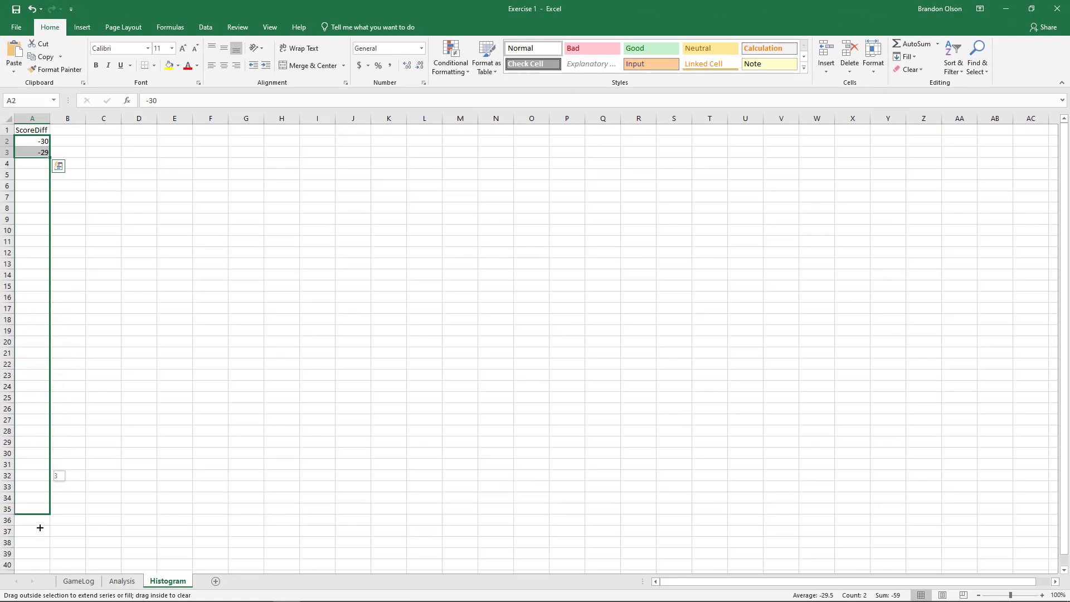
left_click_drag(40, 528, 52, 564)
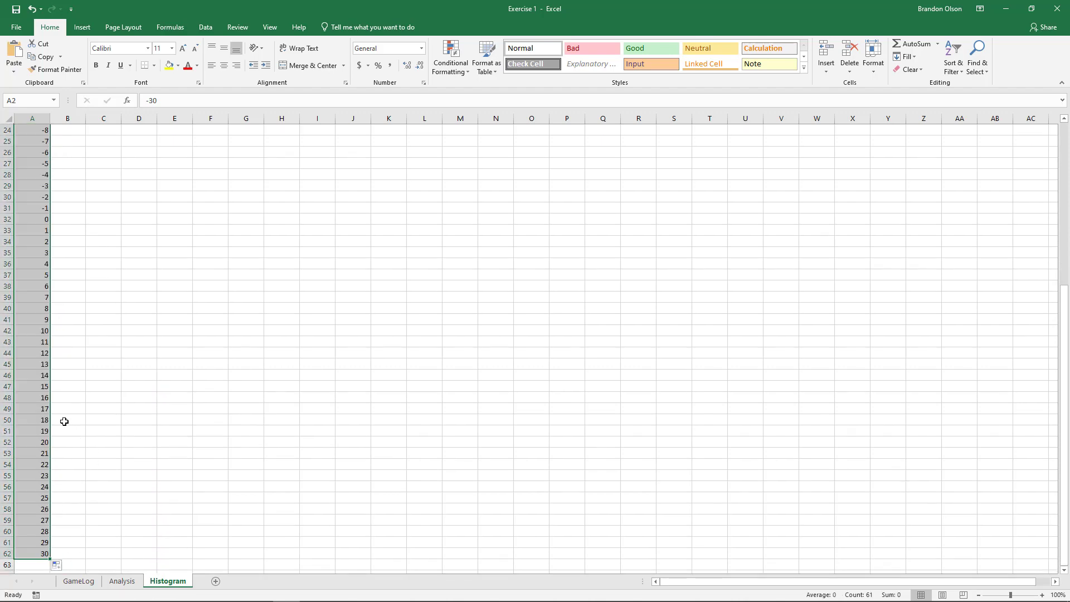
scroll(54, 353, "up", 8)
left_click(32, 130)
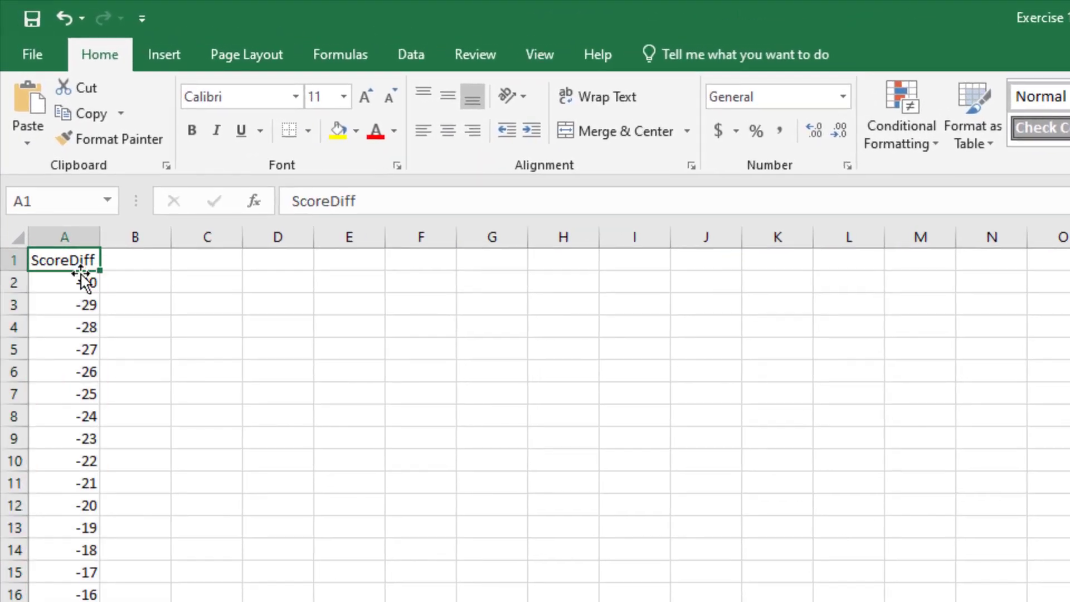
Start the Histogram tool from the Data Analysis tools, with cell C1 selected on the Histogram sheet
left_click(216, 260)
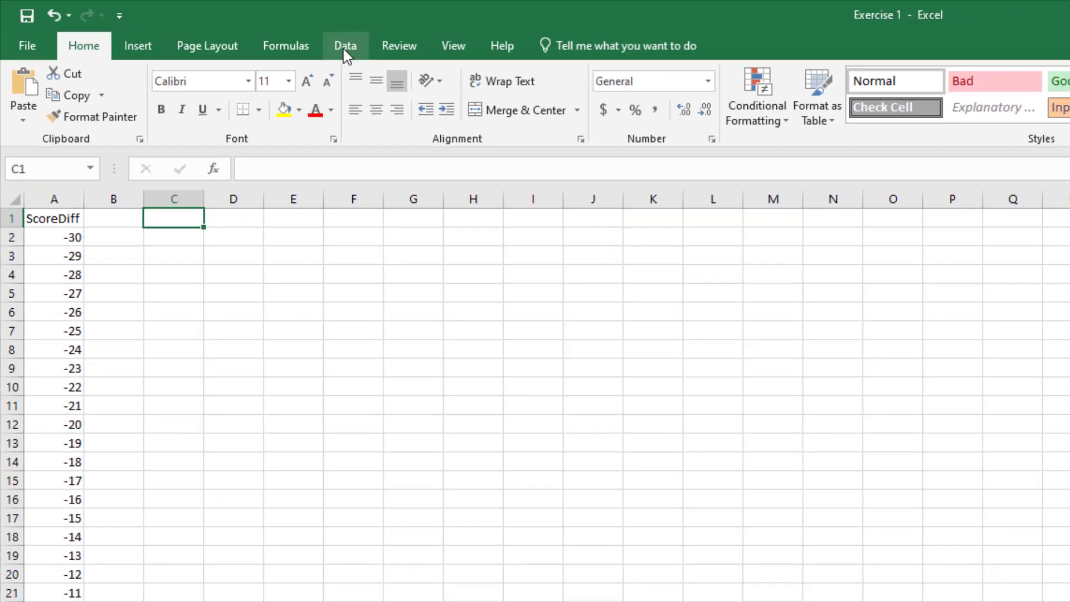
left_click(411, 61)
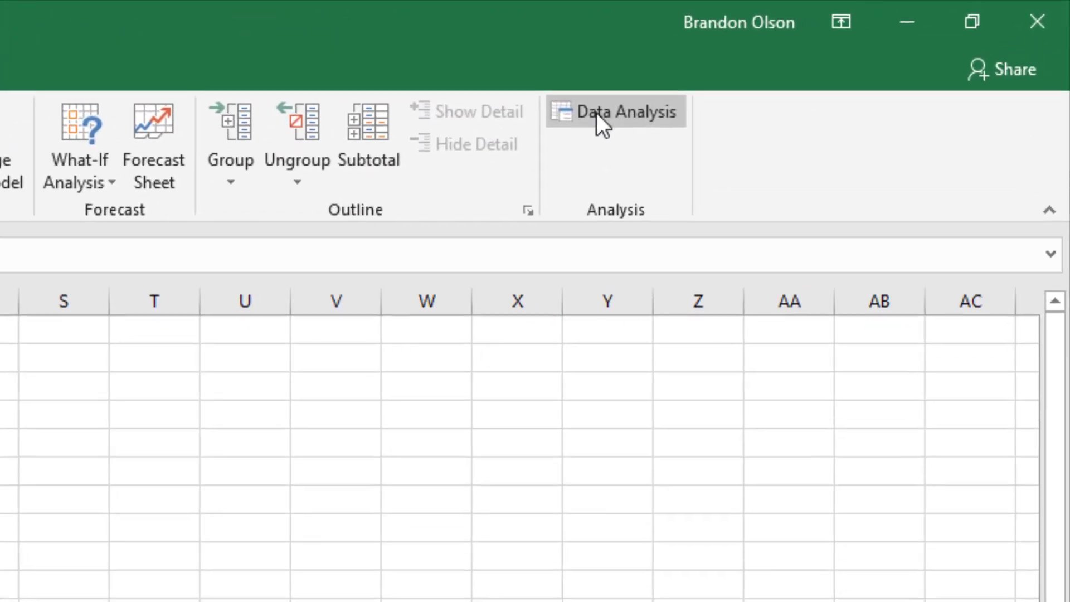
left_click(596, 112)
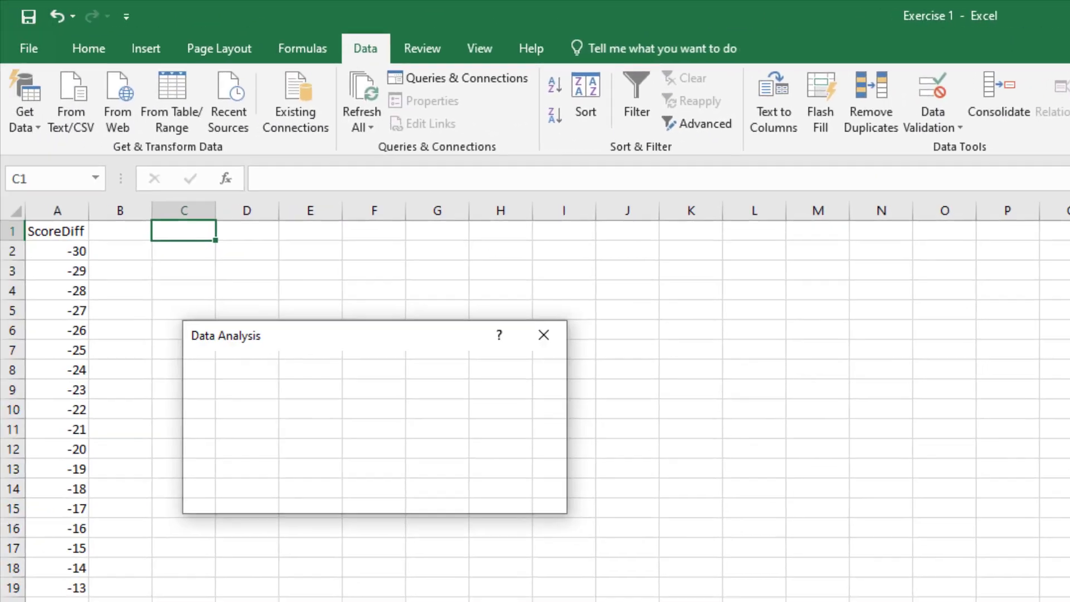
left_click(224, 484)
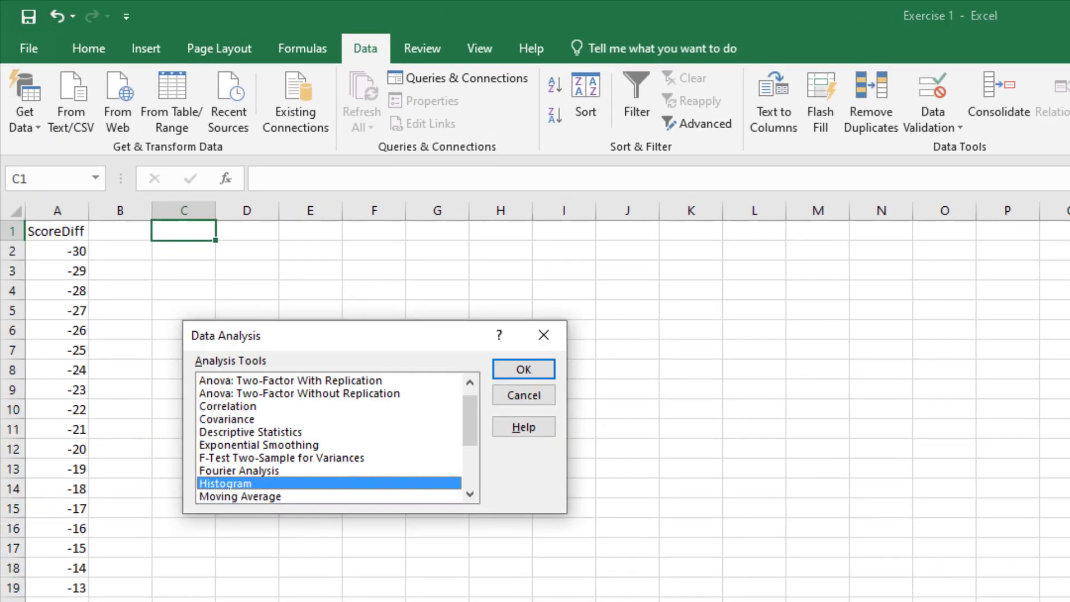
left_click(523, 369)
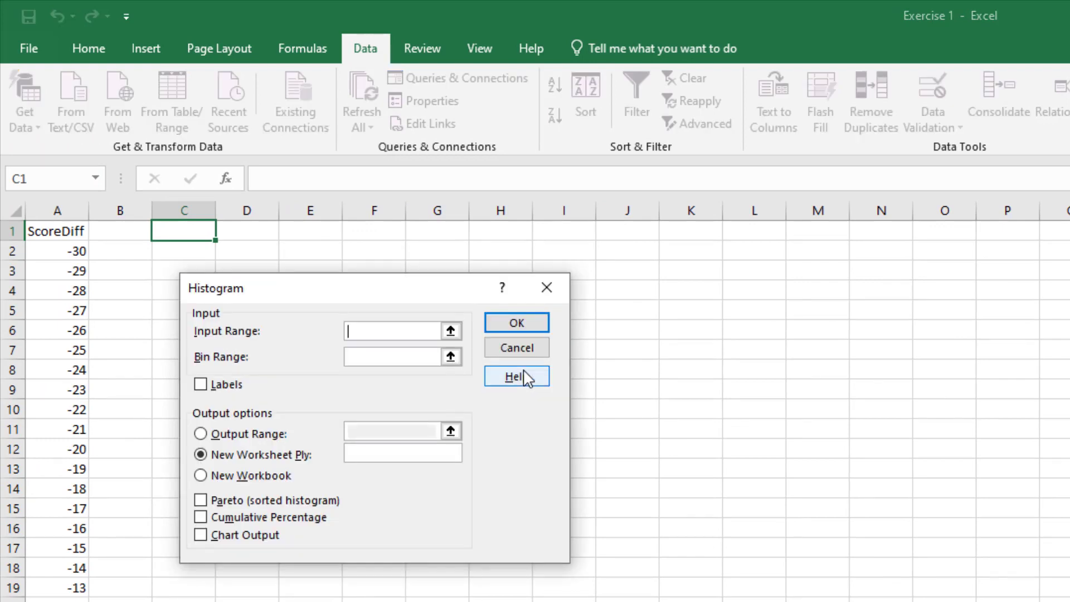
Set the histogram's input range to the ScoreDiff values on the GameLog sheet, $K$2:$K$70183
left_click(451, 332)
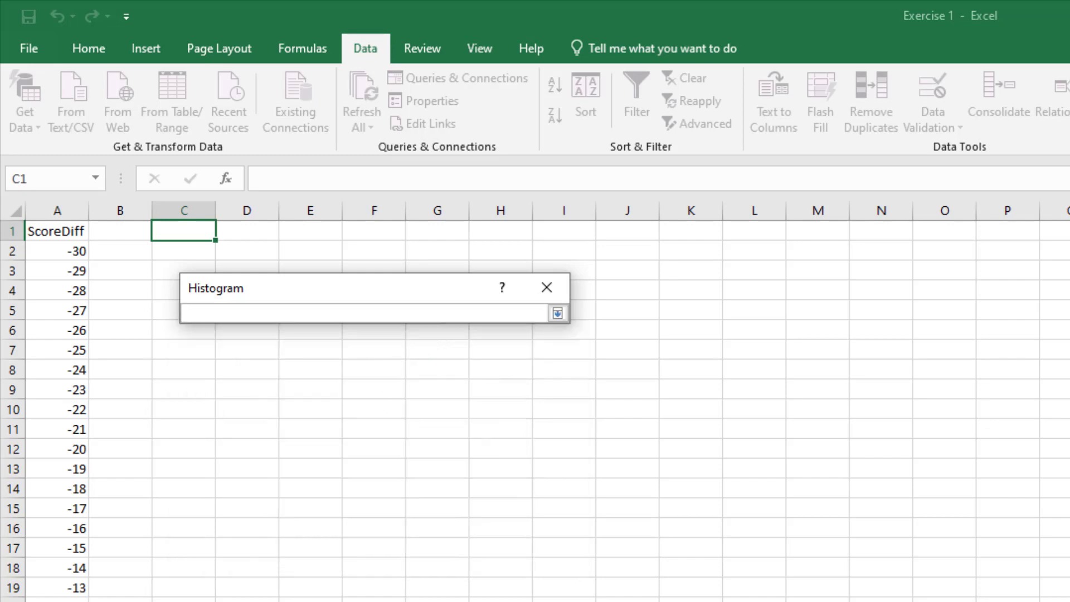
type("GameLog!")
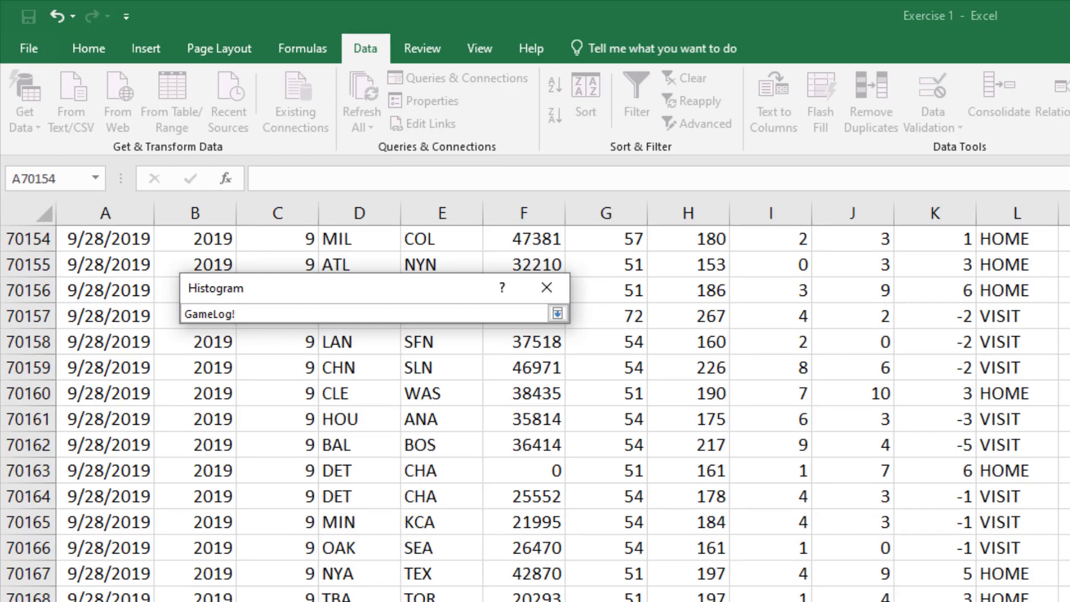
key("ctrl+Home")
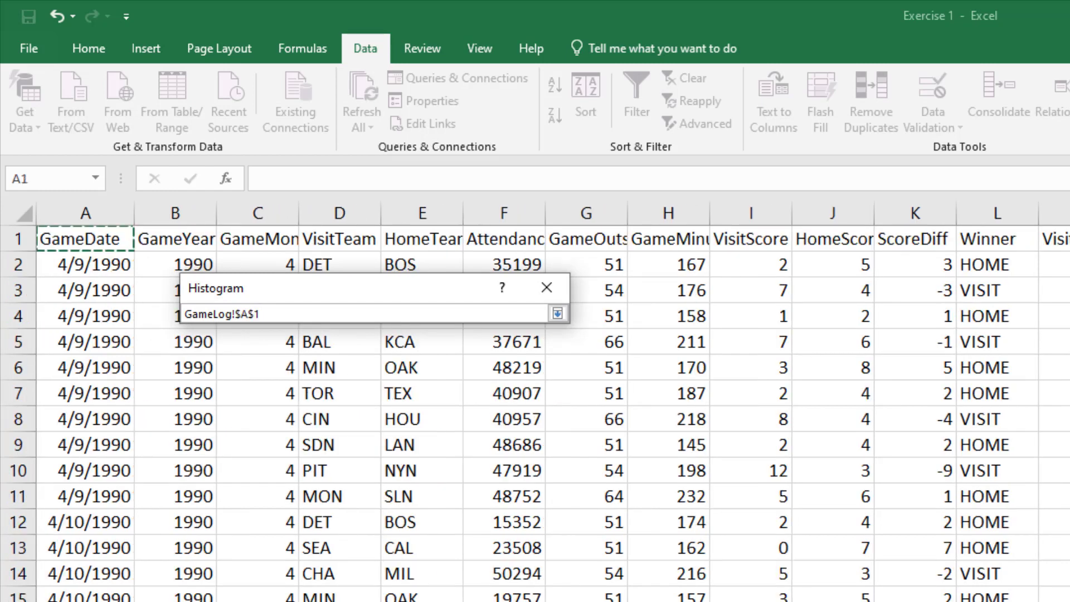
left_click(904, 266)
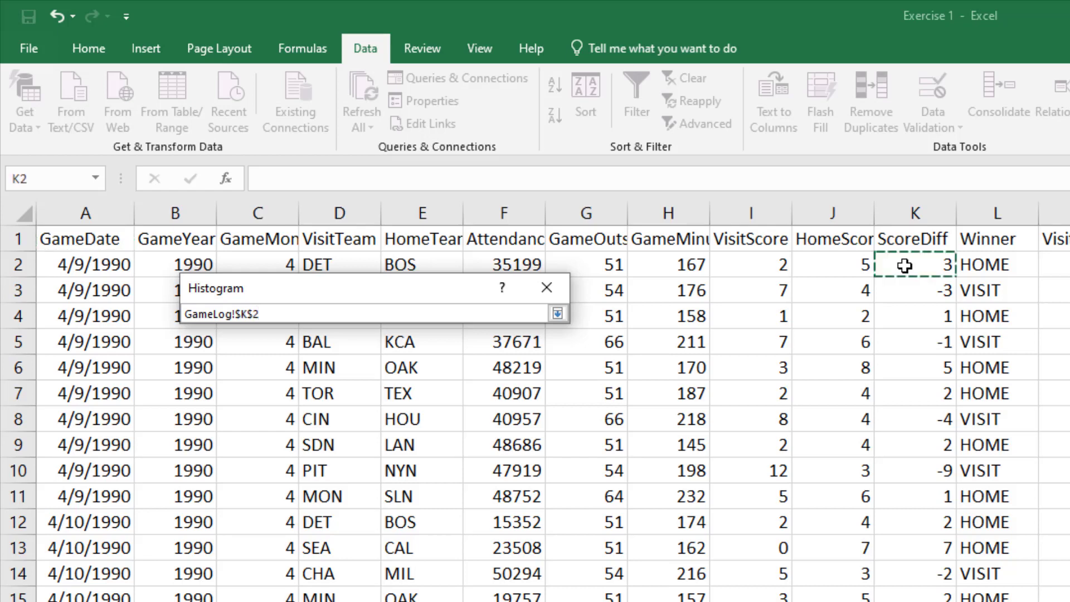
key("ctrl+shift+Down")
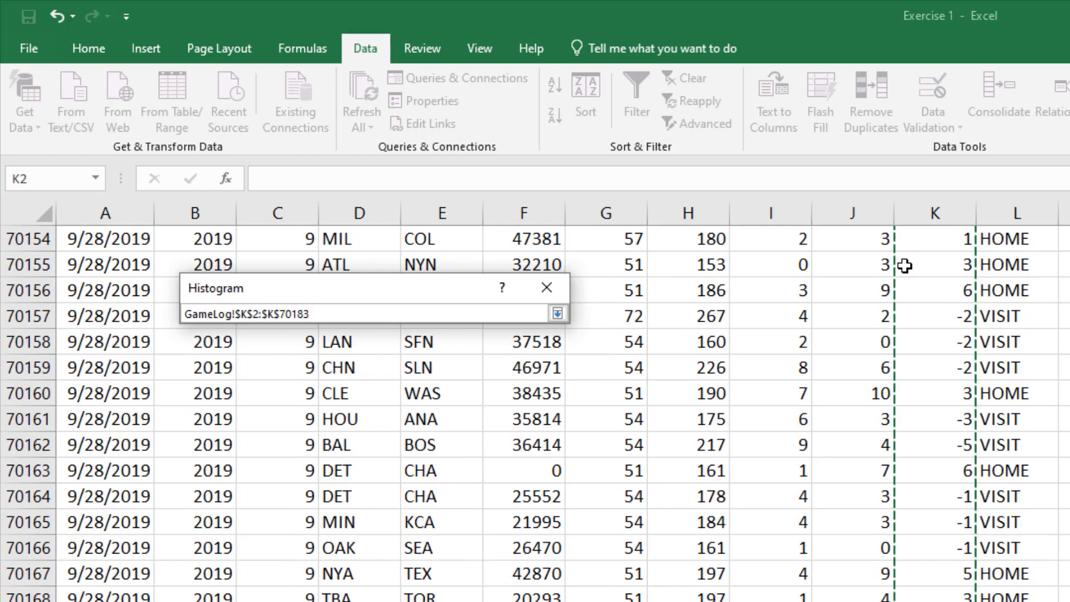
left_click(558, 314)
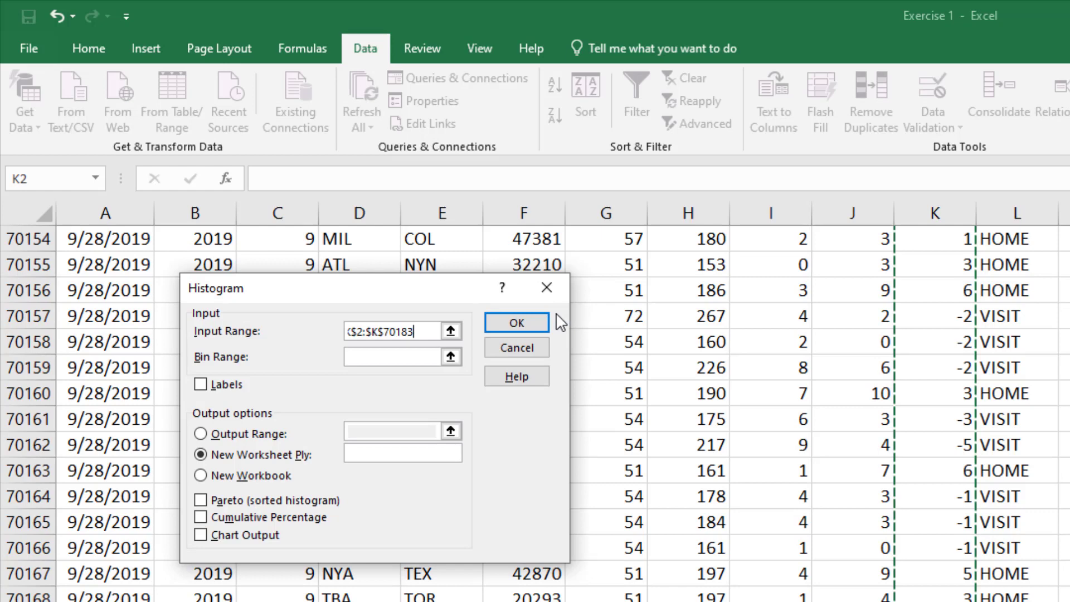
Set the bin range to $A$1:$A$62 on the Histogram sheet and enable the Labels option
left_click(450, 358)
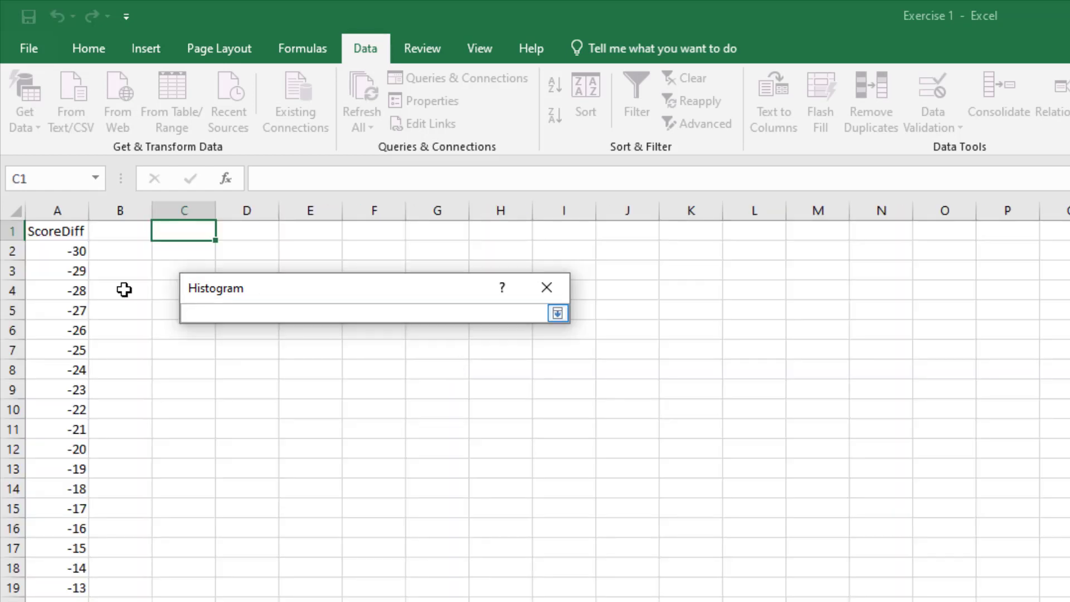
left_click(62, 235)
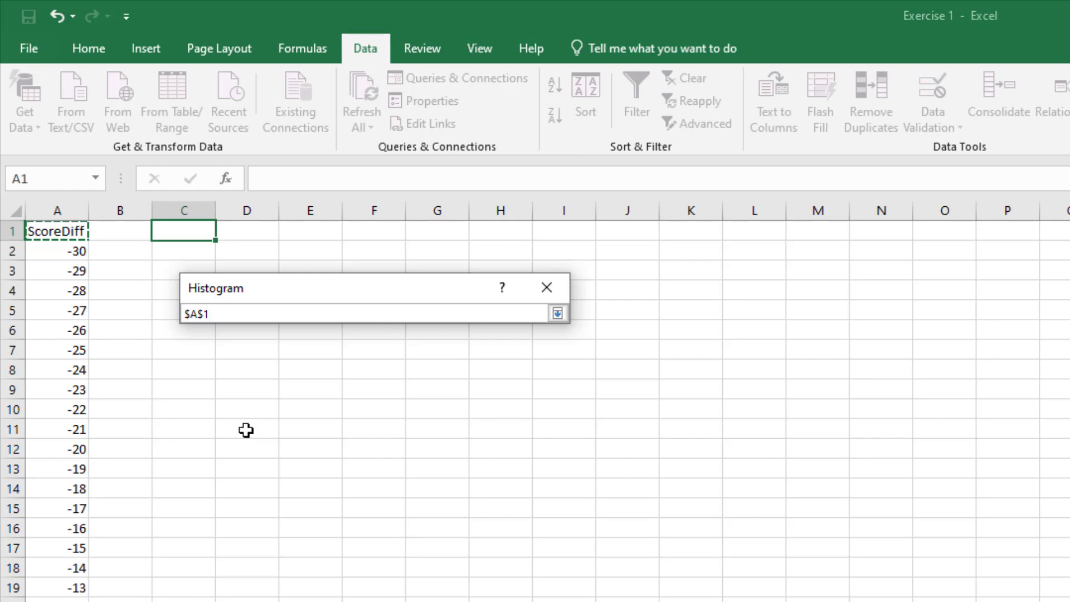
key("ctrl+shift+Down")
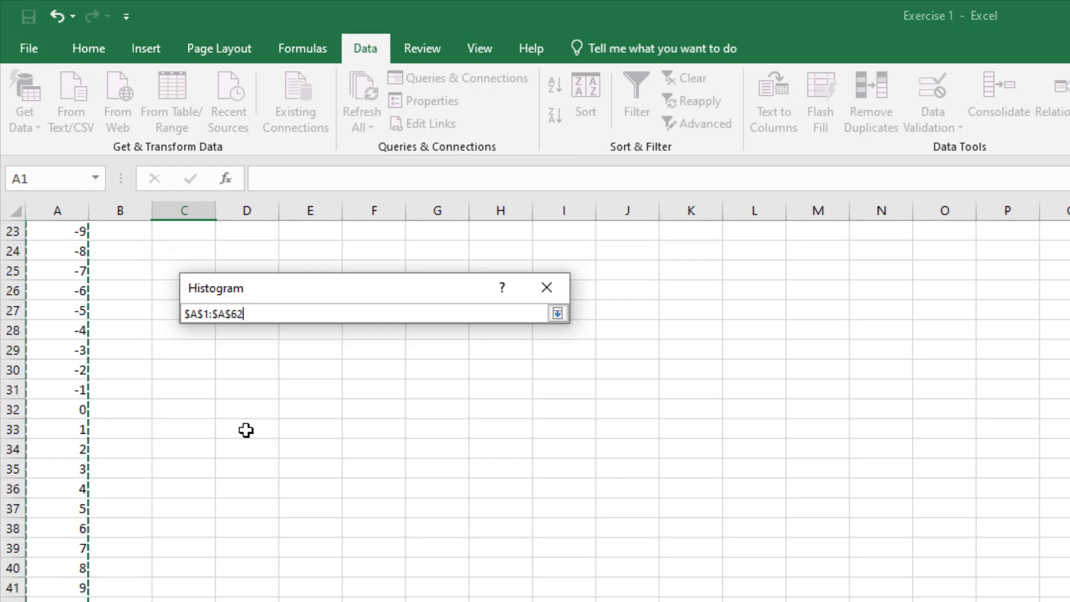
left_click(557, 313)
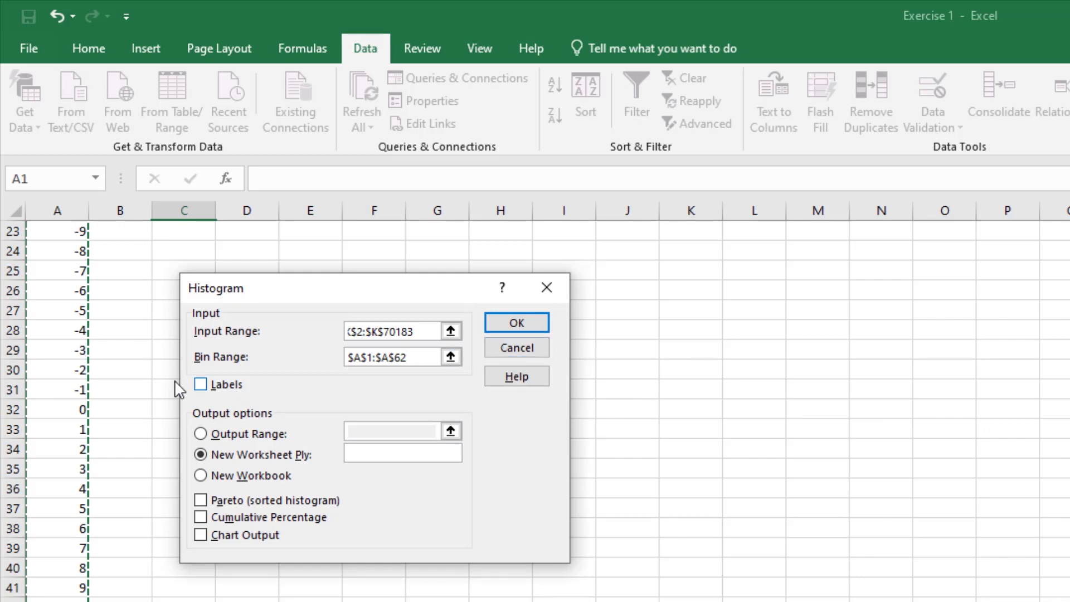
left_click(201, 384)
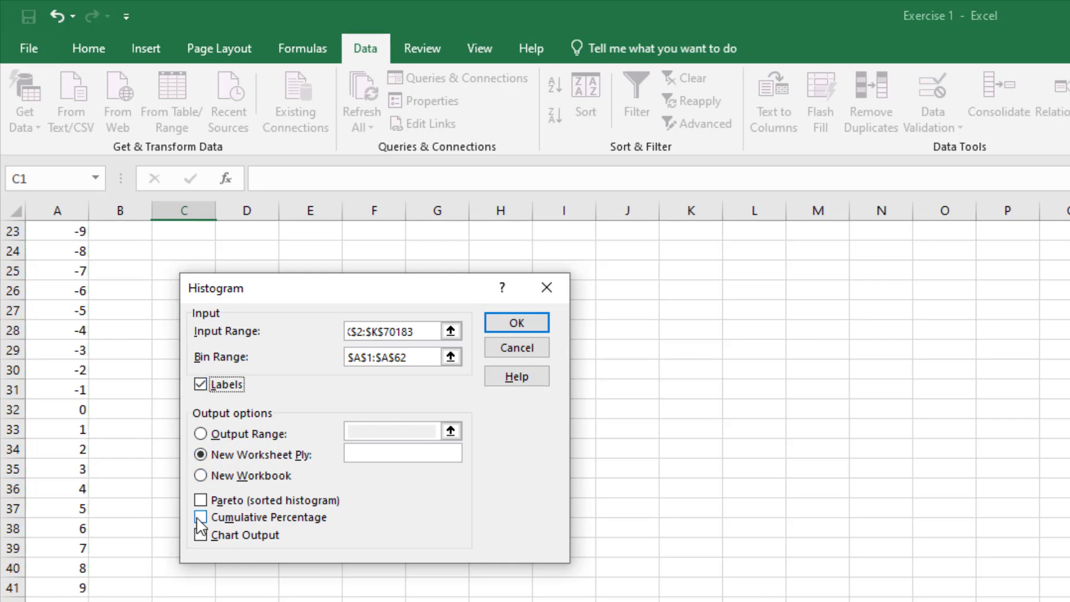
Enable Chart Output and direct the histogram results to an output range starting at $C$1
left_click(201, 535)
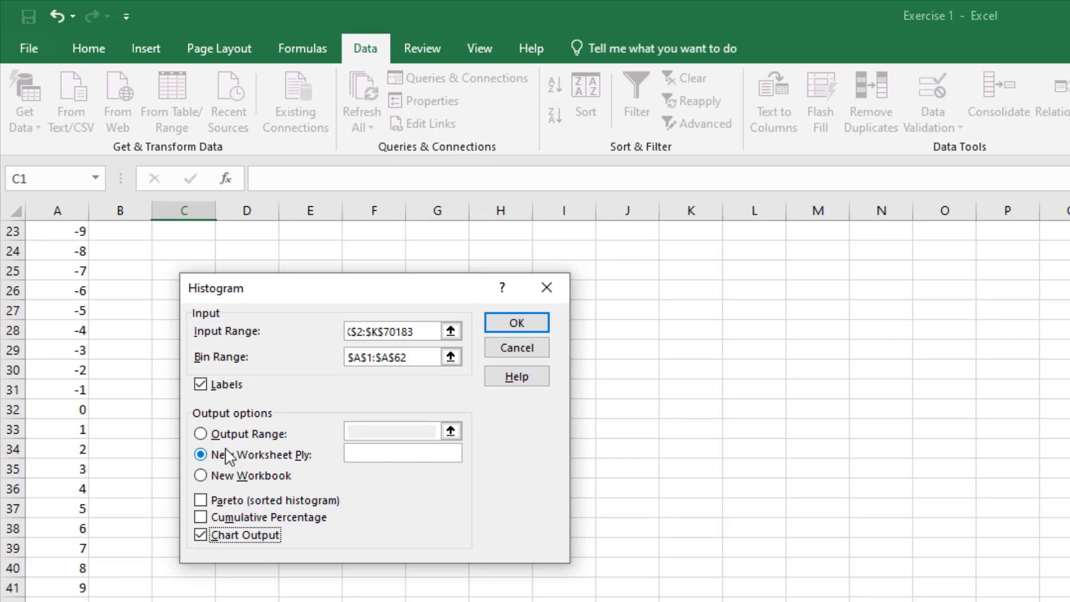
left_click(200, 434)
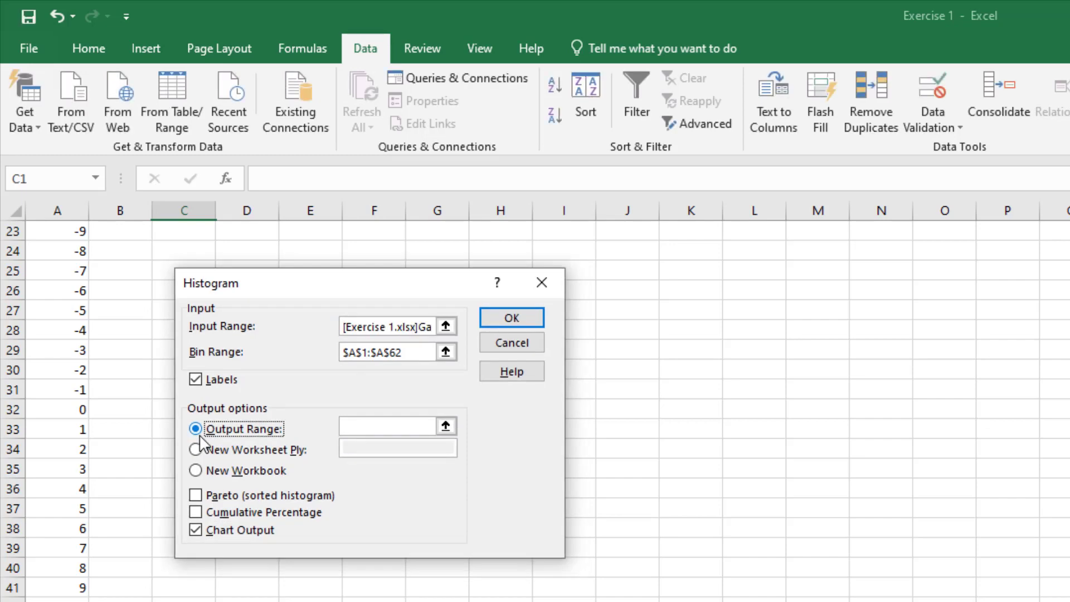
left_click(445, 427)
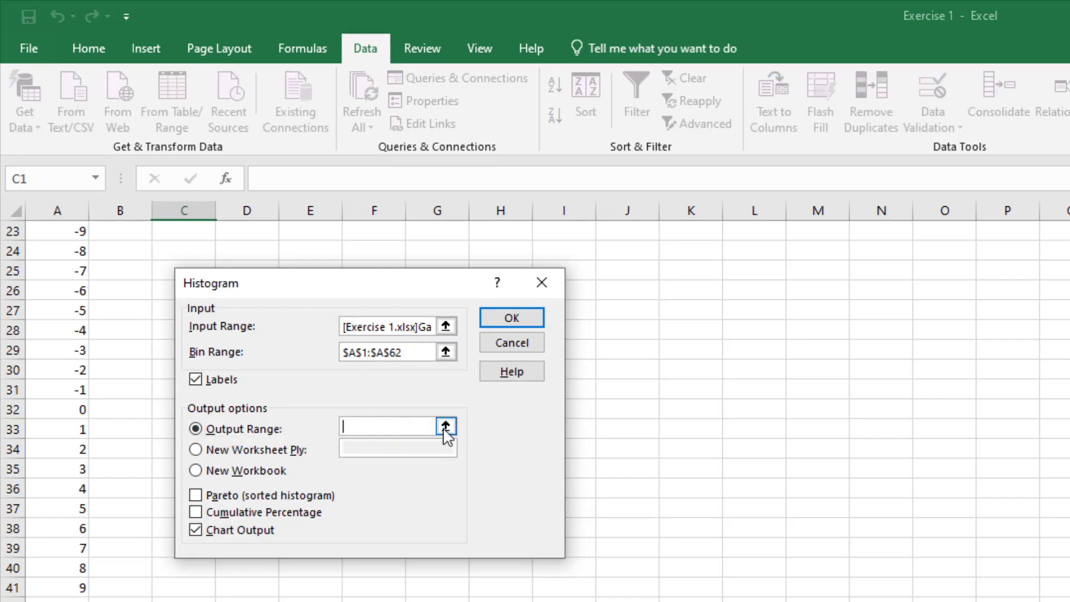
scroll(167, 281, "up", 4)
scroll(162, 287, "up", 4)
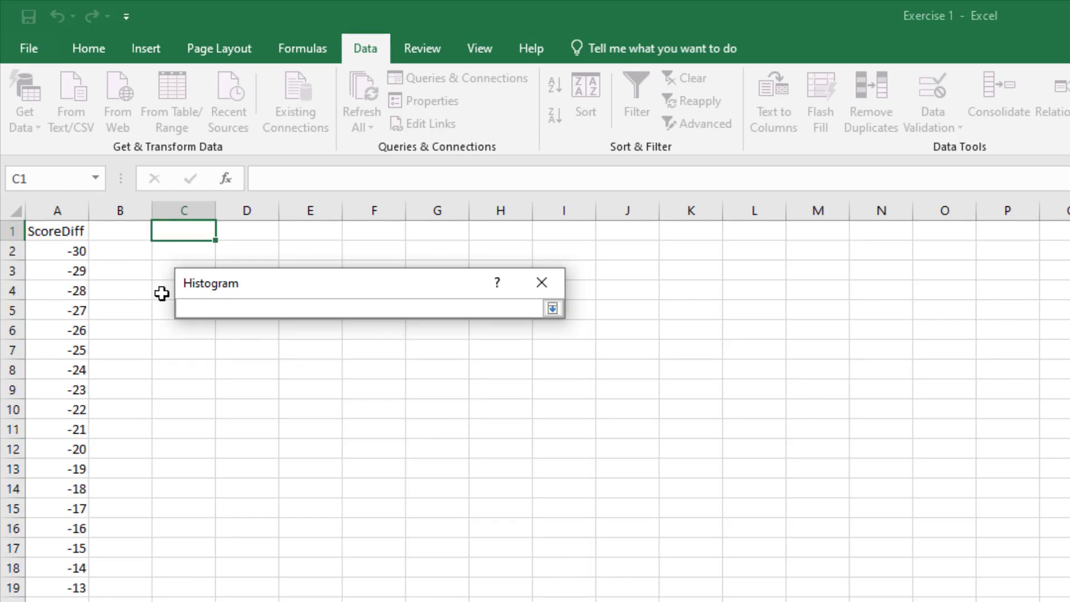
left_click(199, 230)
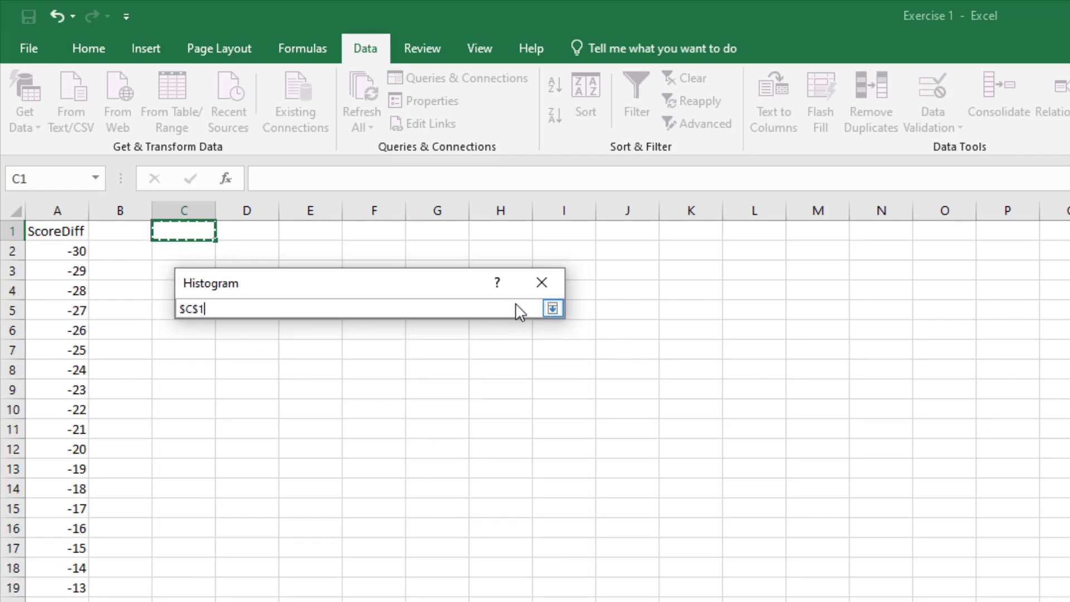
left_click(552, 309)
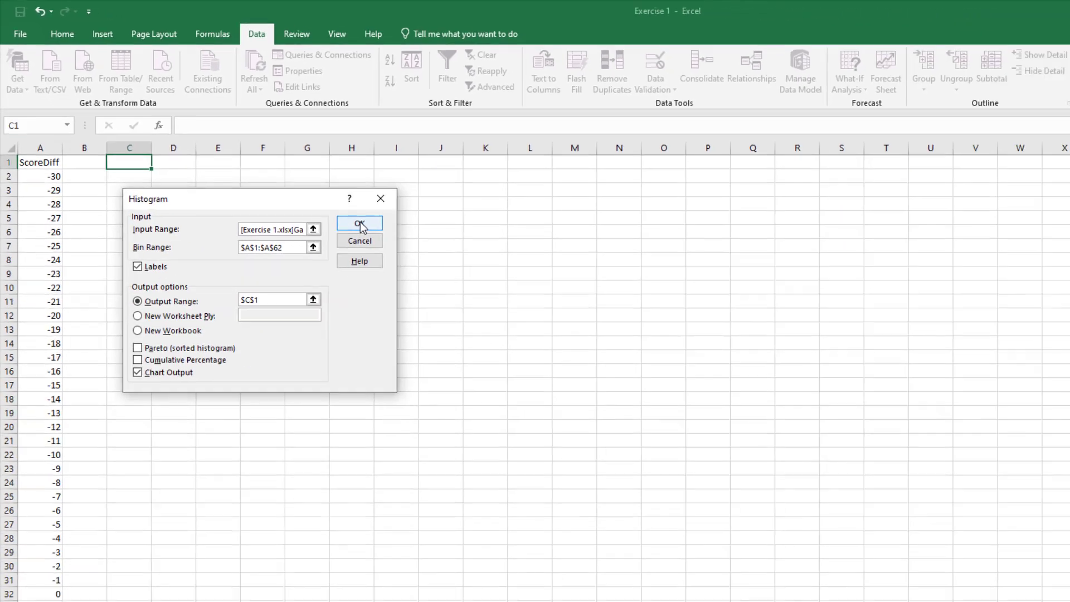
Generate the histogram and fit its chart beside the frequency table, enlarged to span about columns E to N down to row 21
left_click(360, 224)
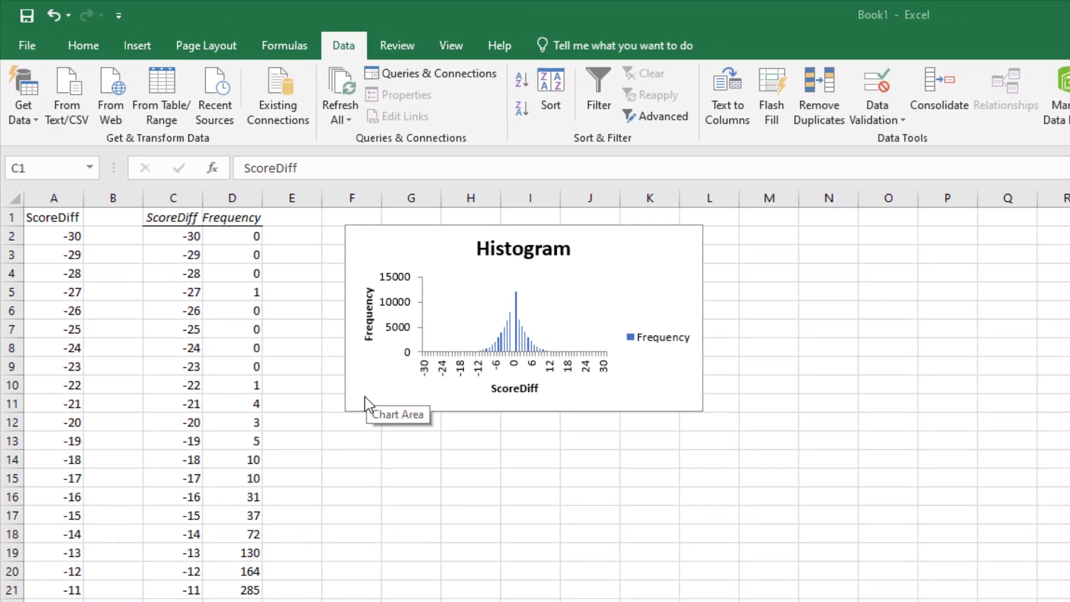
left_click_drag(353, 383, 294, 378)
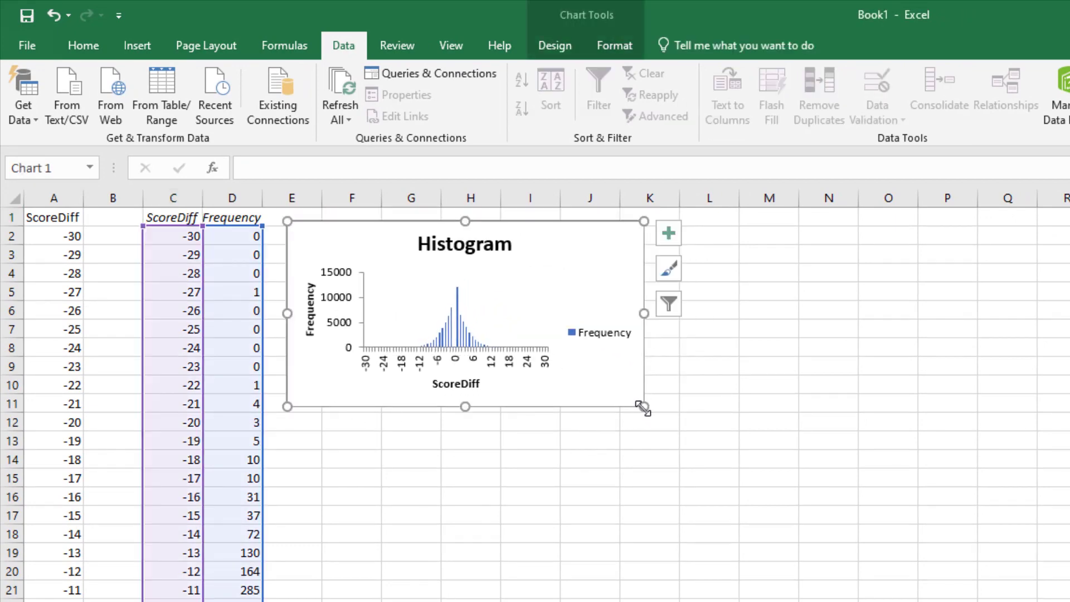
left_click_drag(643, 408, 831, 585)
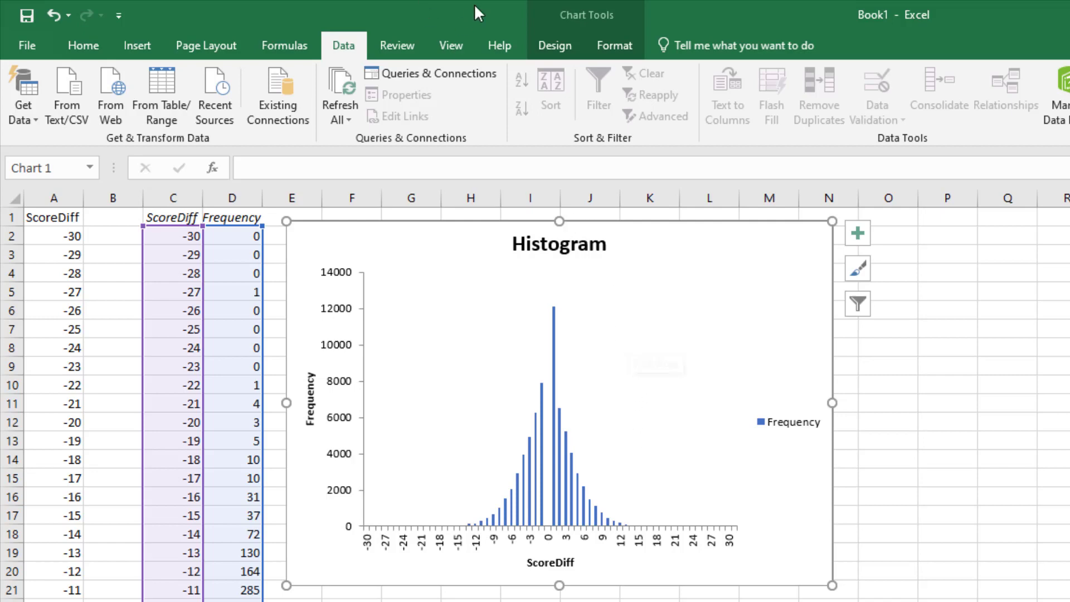
Apply chart Style 15 to the histogram chart
left_click(554, 46)
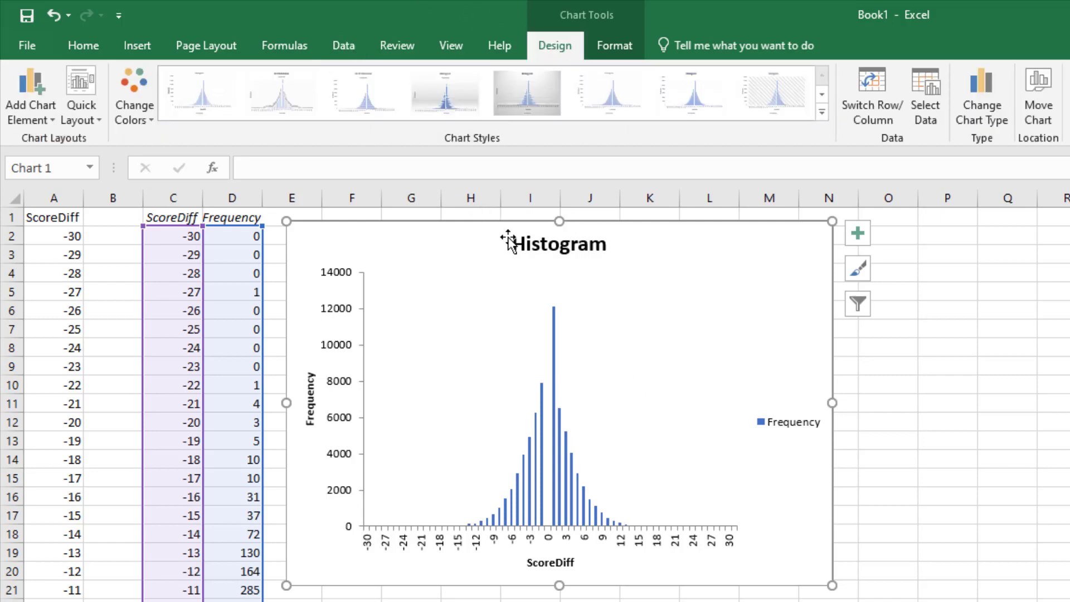
left_click(821, 112)
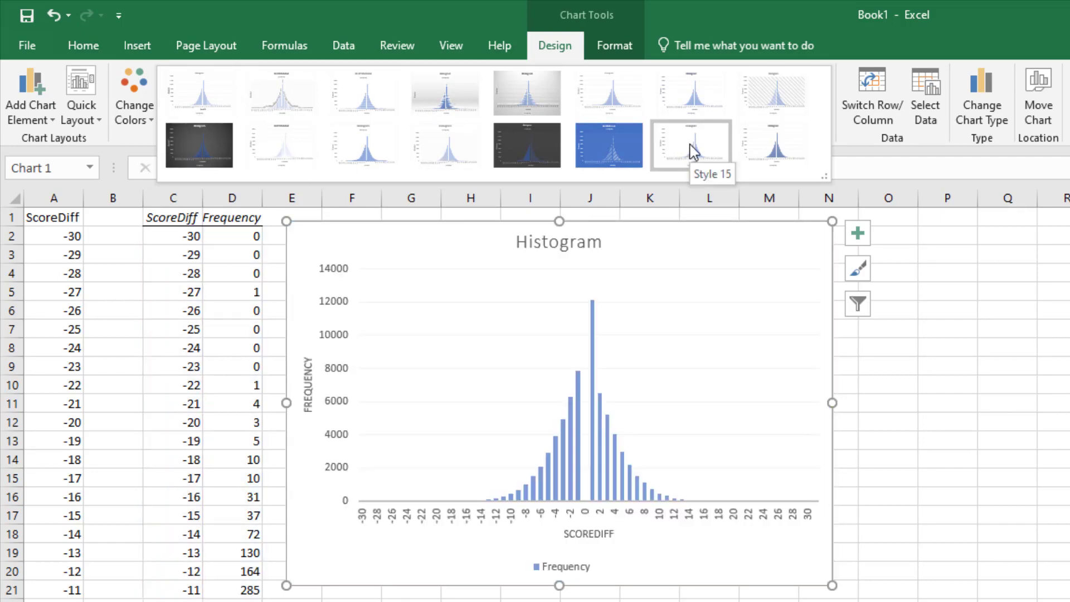
left_click(692, 151)
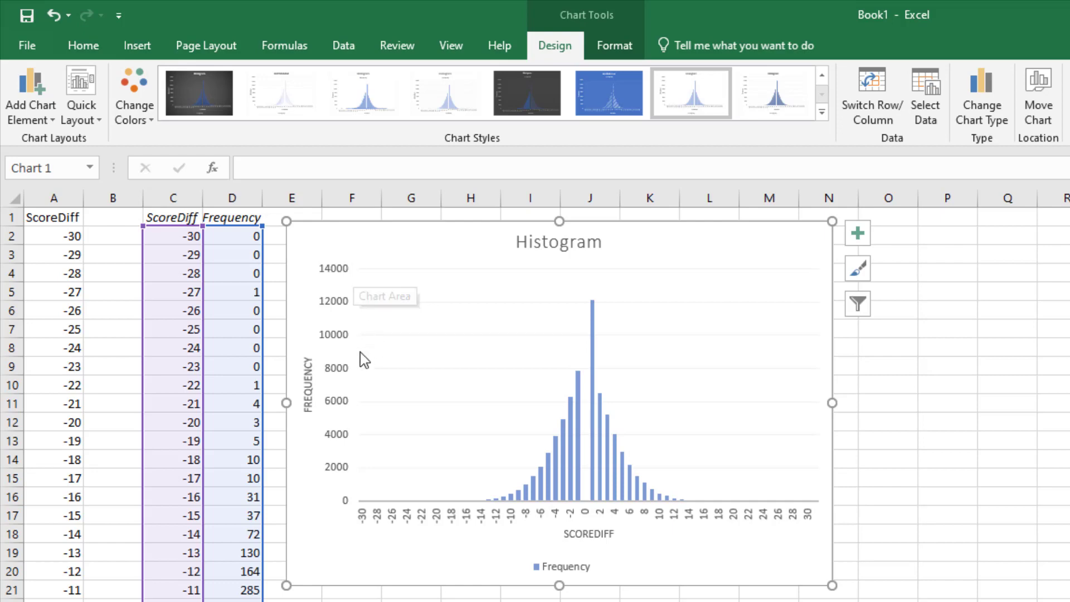
Change the histogram chart's horizontal axis title to "Score Differential"
left_click(595, 536)
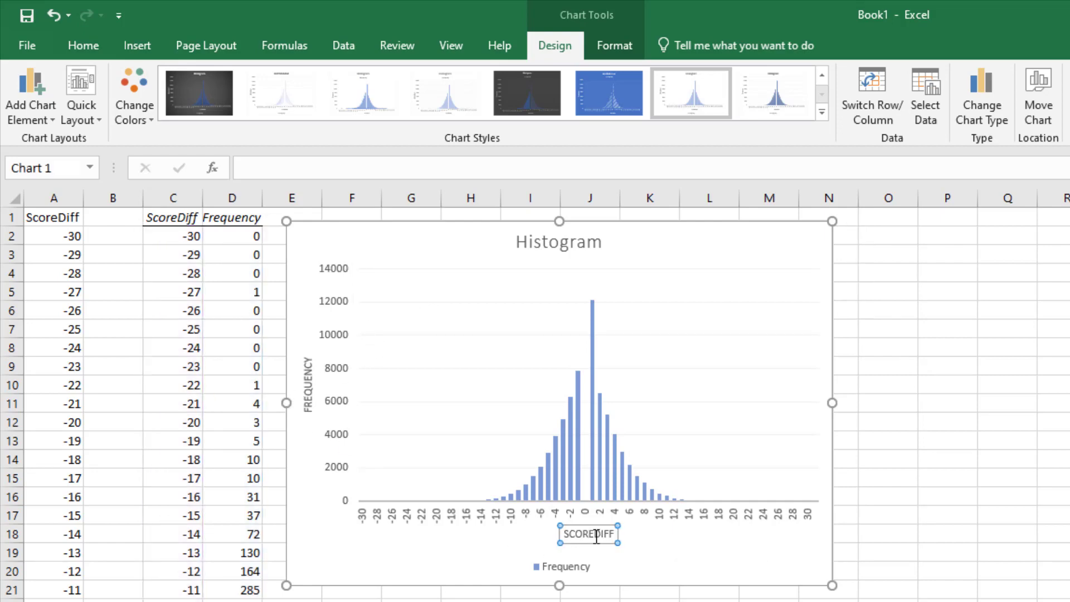
double_click(600, 536)
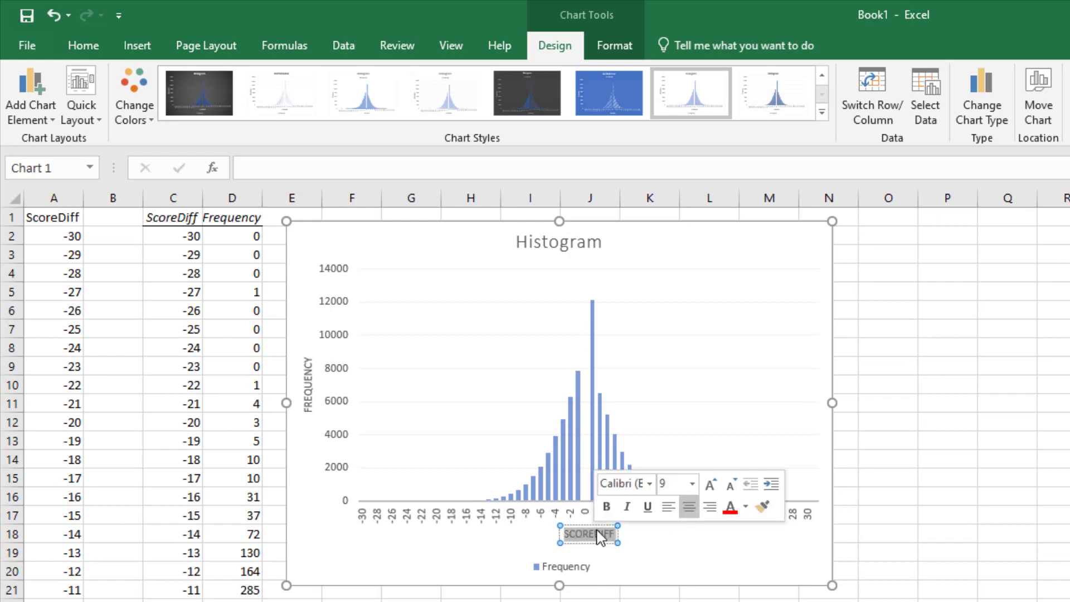
type("Score")
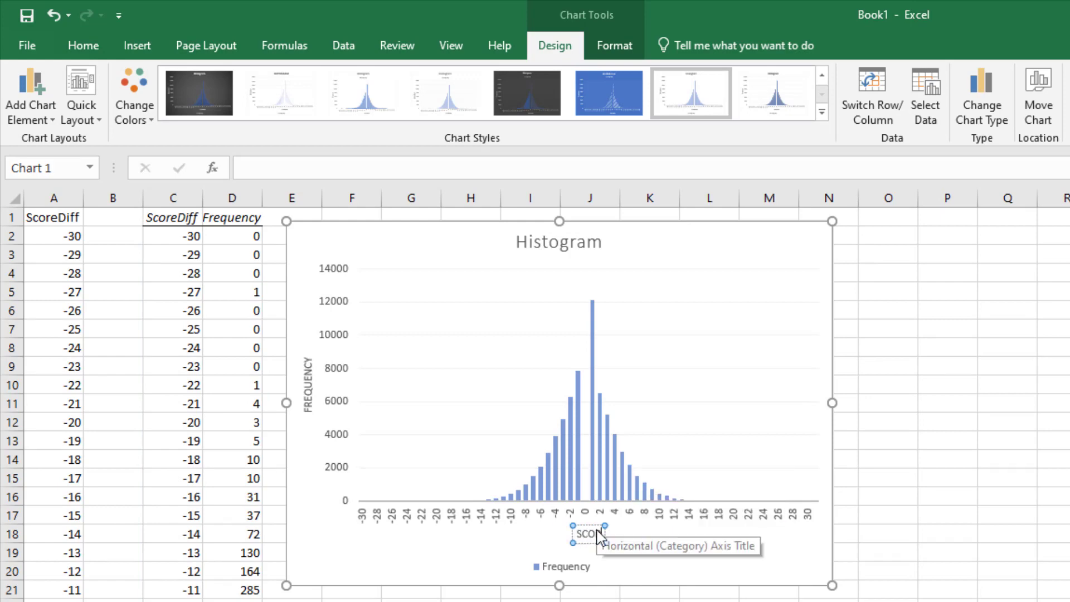
type(" Diff")
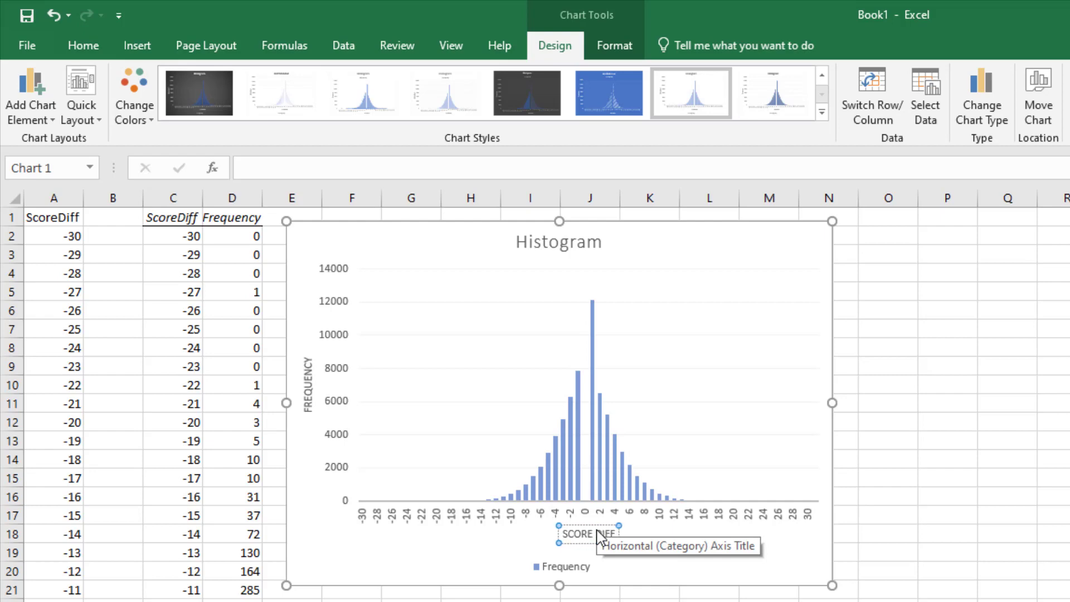
type("erential")
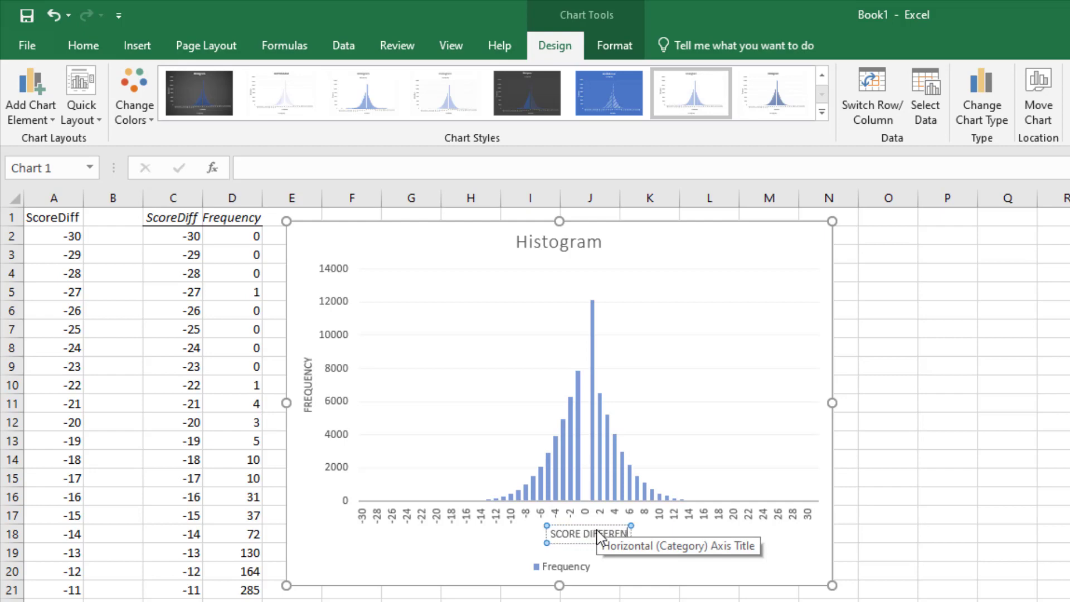
left_click(814, 566)
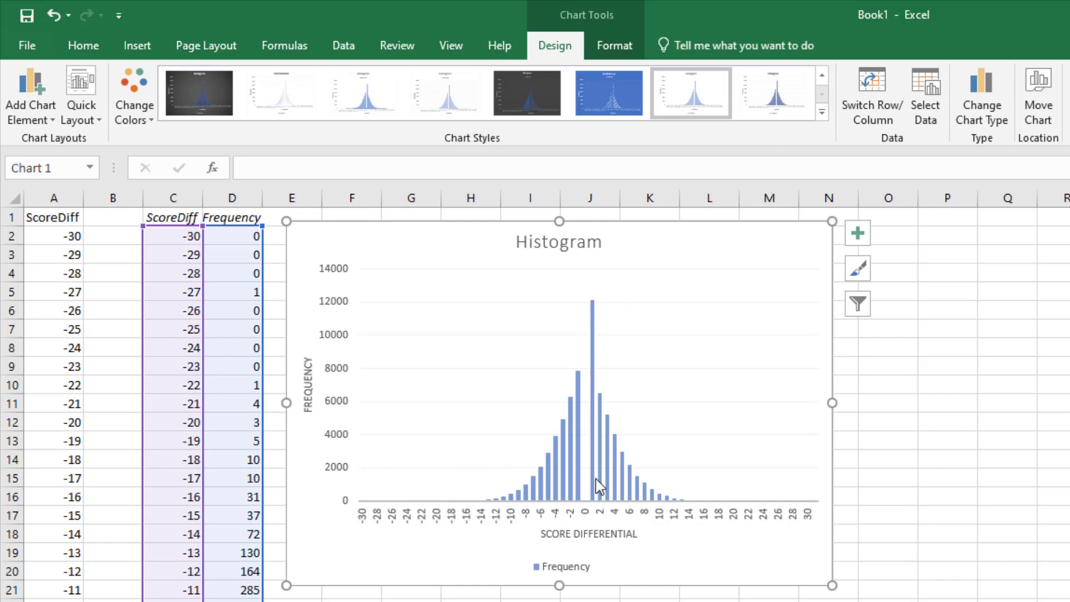
mouse_move(591, 304)
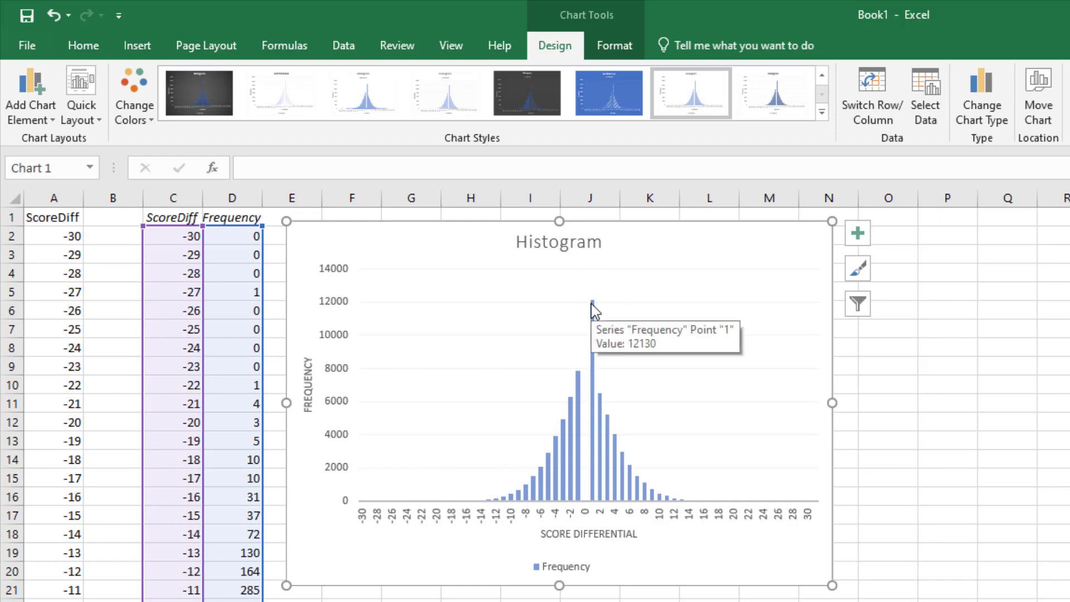